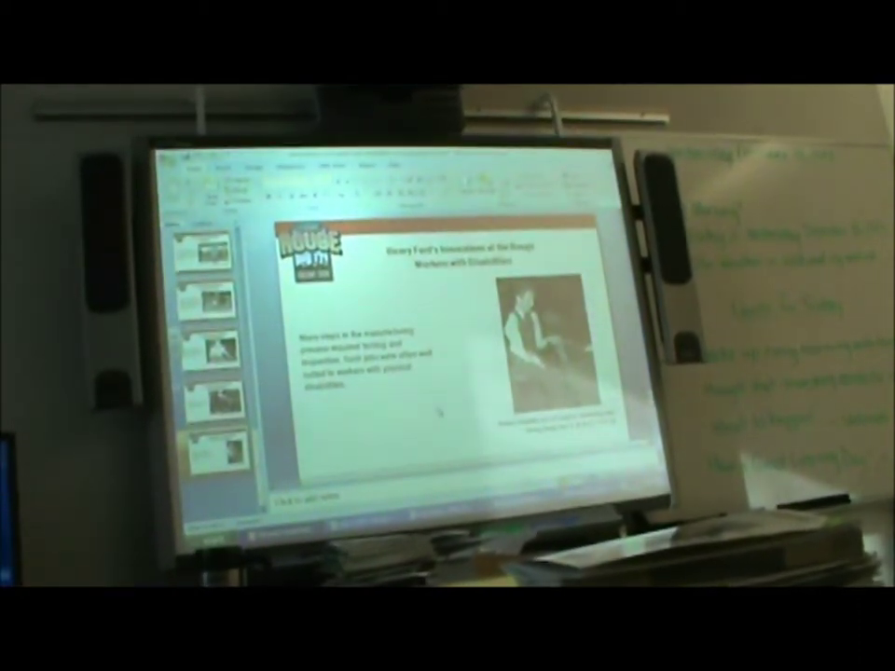
- Return to the Innovations at the Rouge overview slide at the start of the deck
{"action": "key", "text": "Page_Up"}
{"action": "key", "text": "Page_Up"}
{"action": "key", "text": "Page_Up"}
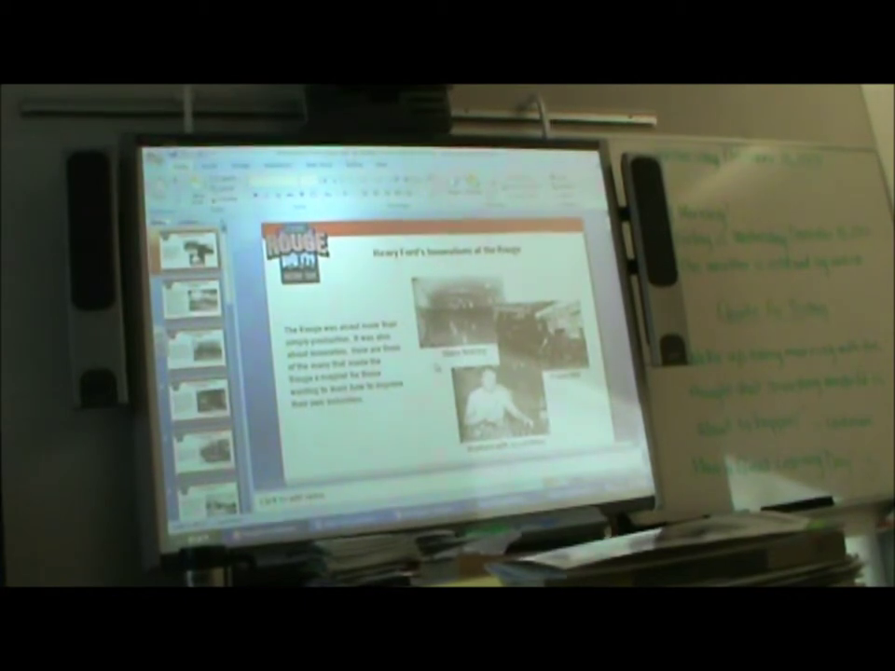
{"action": "scroll", "coordinate": [431, 366], "scroll_direction": "down", "scroll_amount": 1}
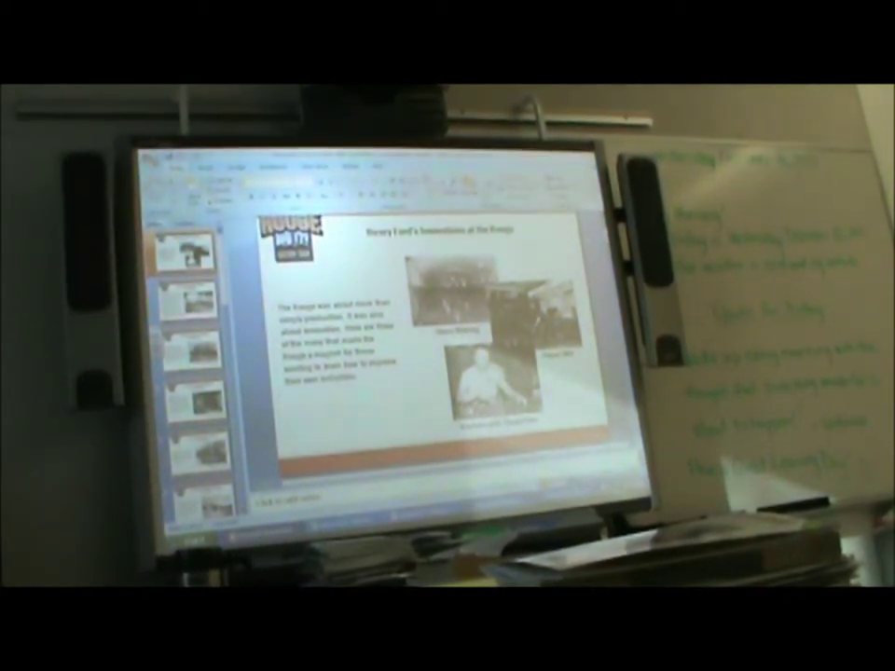
{"action": "scroll", "coordinate": [432, 366], "scroll_direction": "down", "scroll_amount": 2}
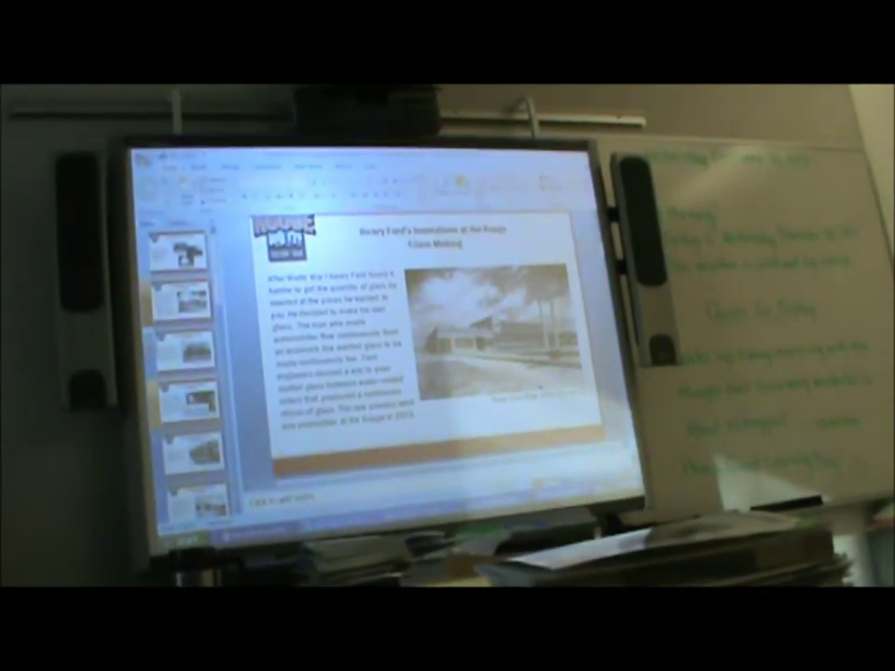
{"action": "scroll", "coordinate": [391, 407], "scroll_direction": "down", "scroll_amount": 1}
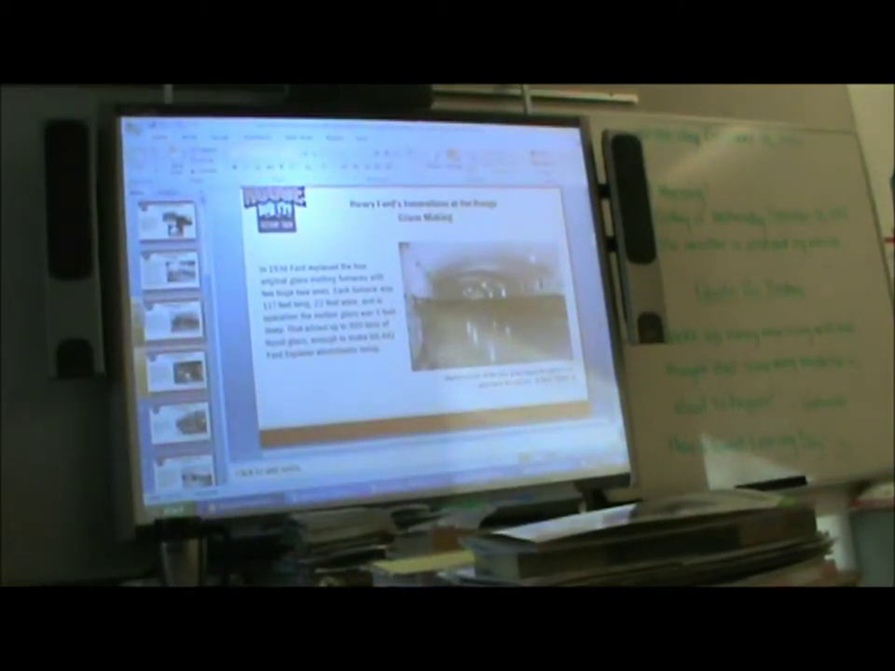
- Advance past the molten glass and Paper Mill slides to the first Workers with Disabilities slide
{"action": "key", "text": "Page_Down"}
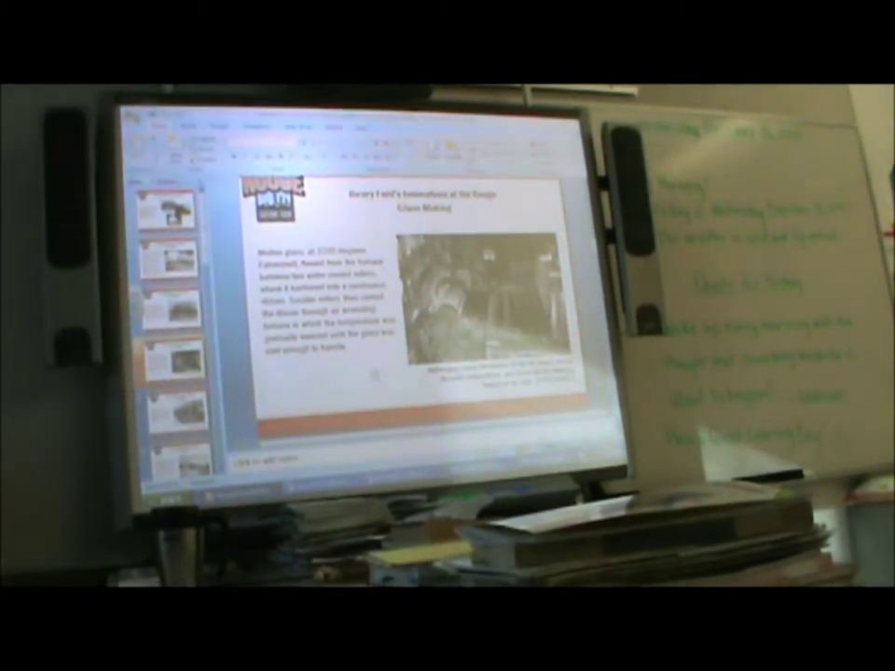
{"action": "key", "text": "Page_Down"}
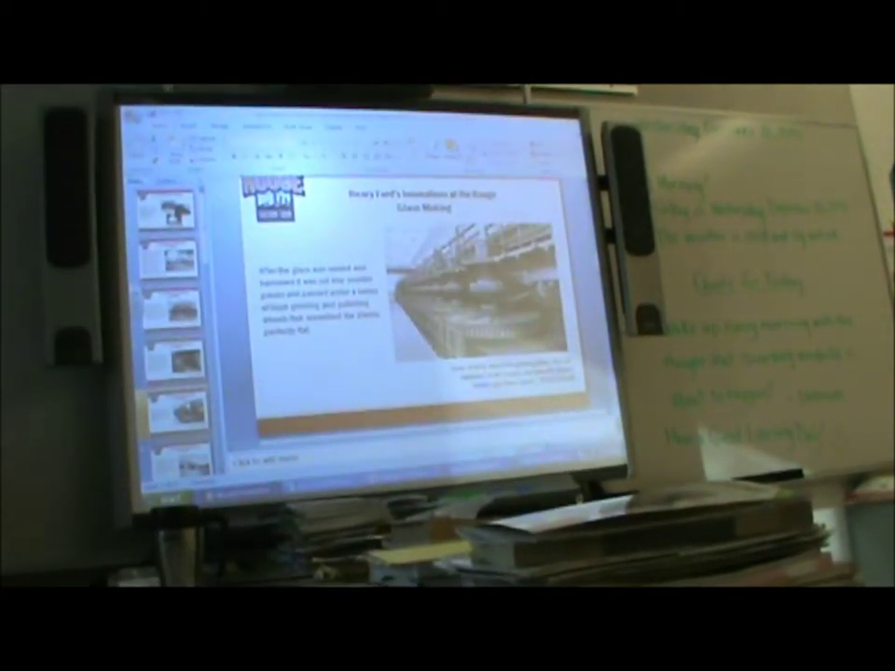
{"action": "key", "text": "Page_Down"}
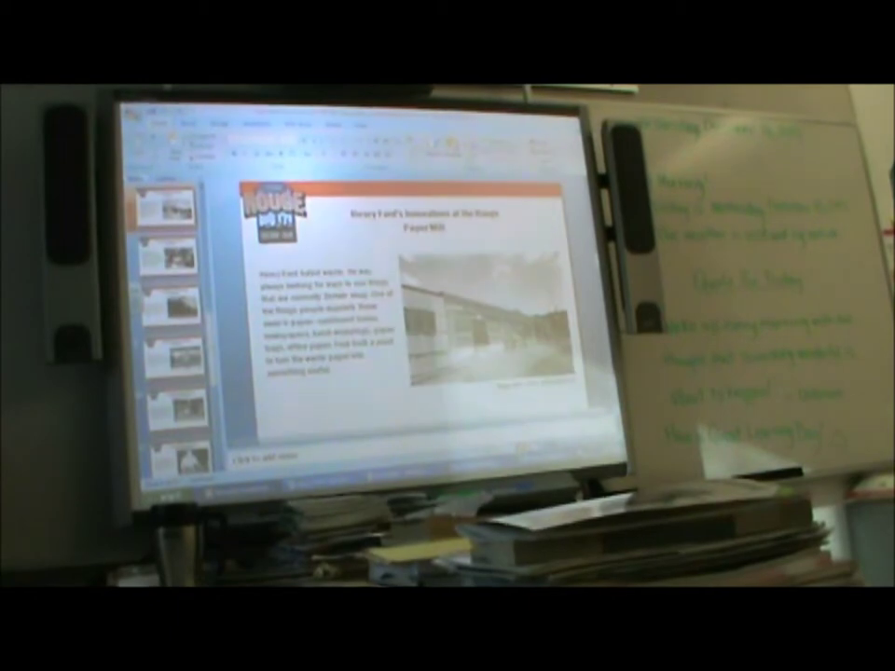
{"action": "key", "text": "Page_Down"}
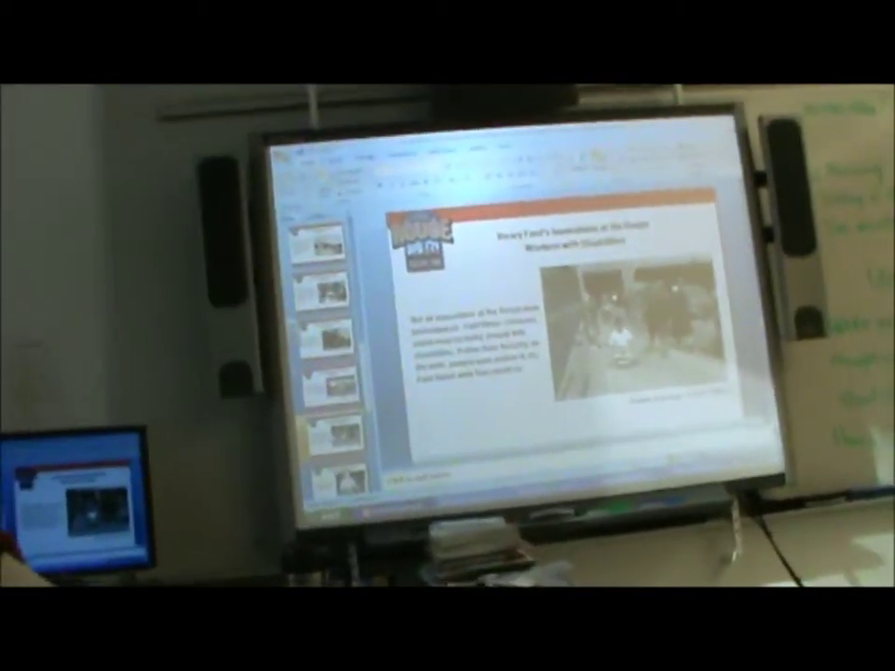
- Advance two slides to the Workers with Disabilities slide on testing and inspection jobs
{"action": "key", "text": "Page_Down"}
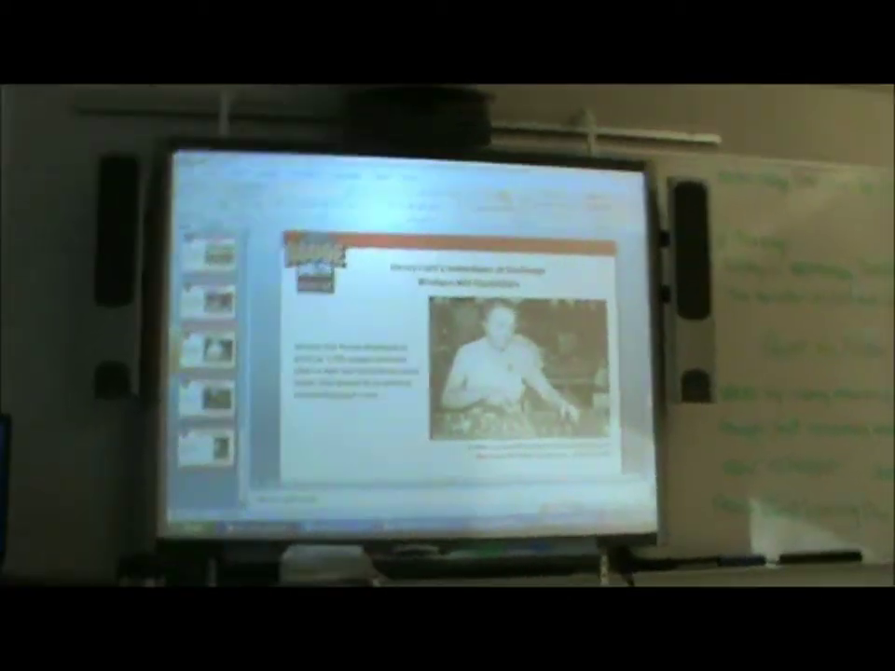
{"action": "key", "text": "Page_Down"}
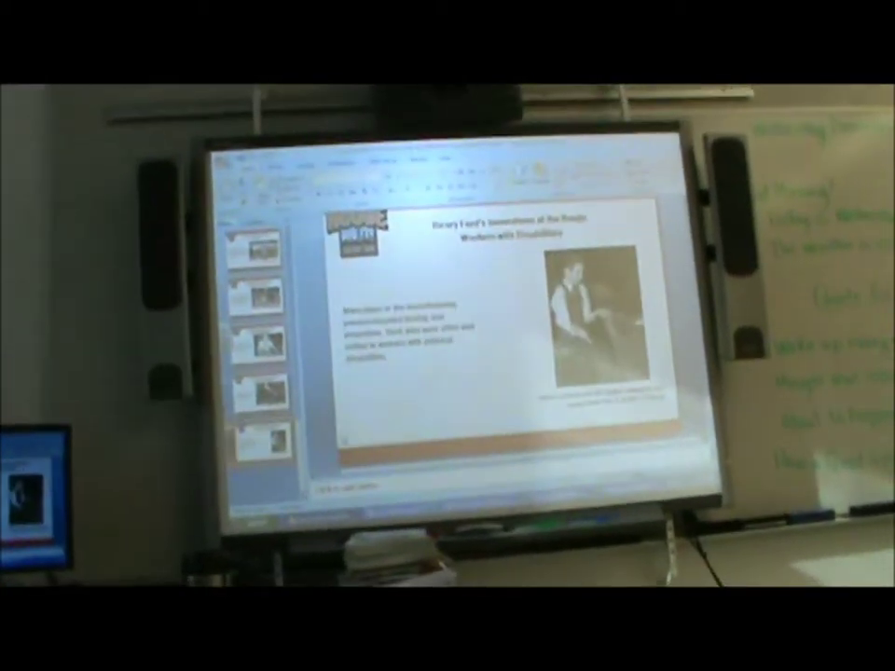